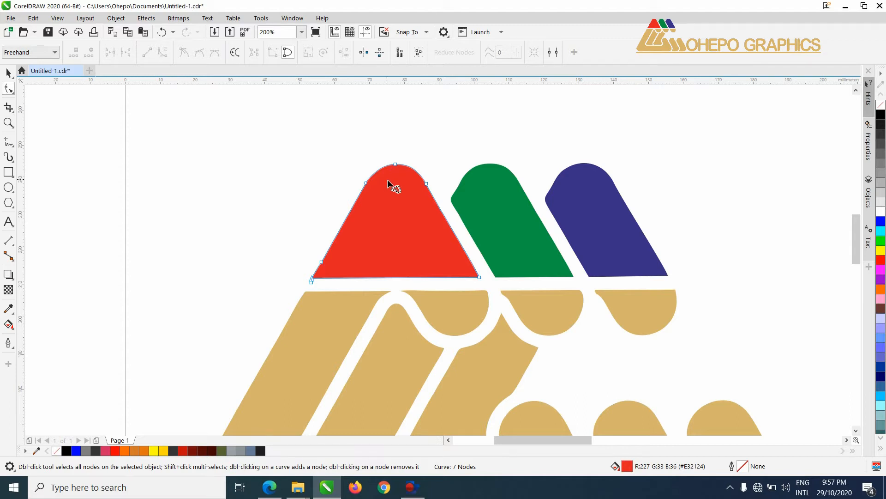
Select the three nodes around the red shape's rounded top using the Rectangular selection mode
left_click(396, 165)
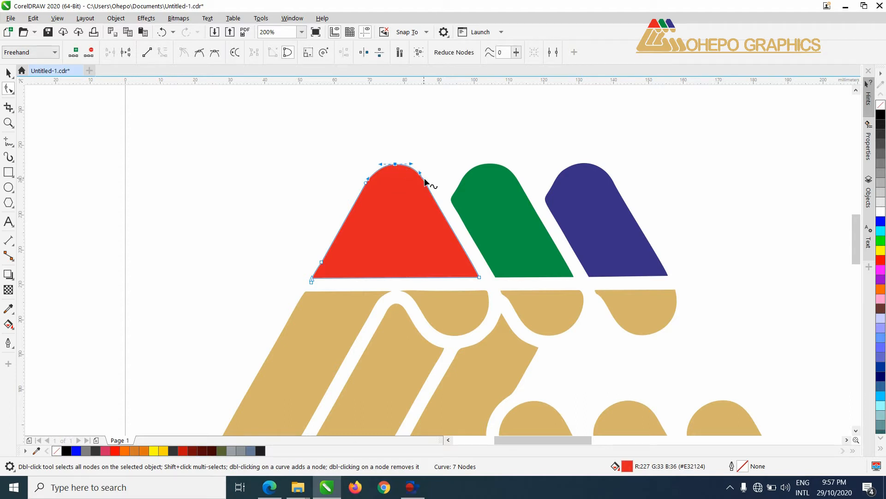
left_click(425, 183)
left_click(366, 183)
left_click(40, 54)
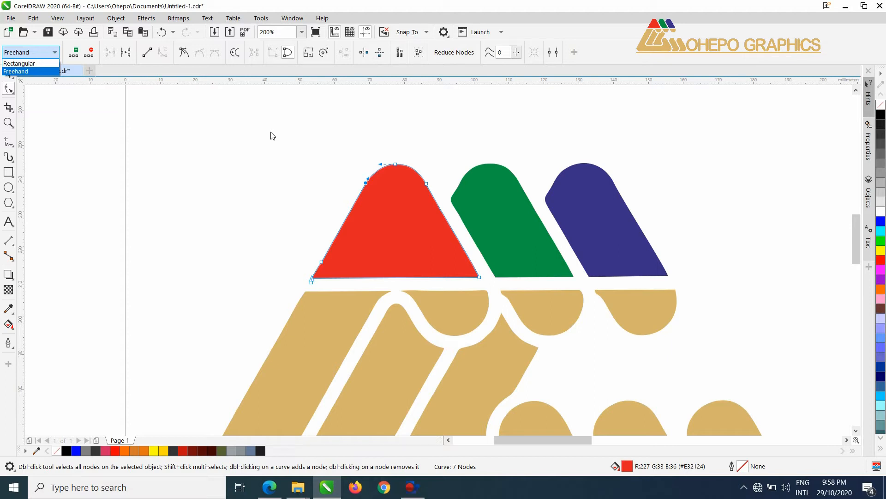
key("Up")
key("Return")
left_click_drag(303, 133, 470, 218)
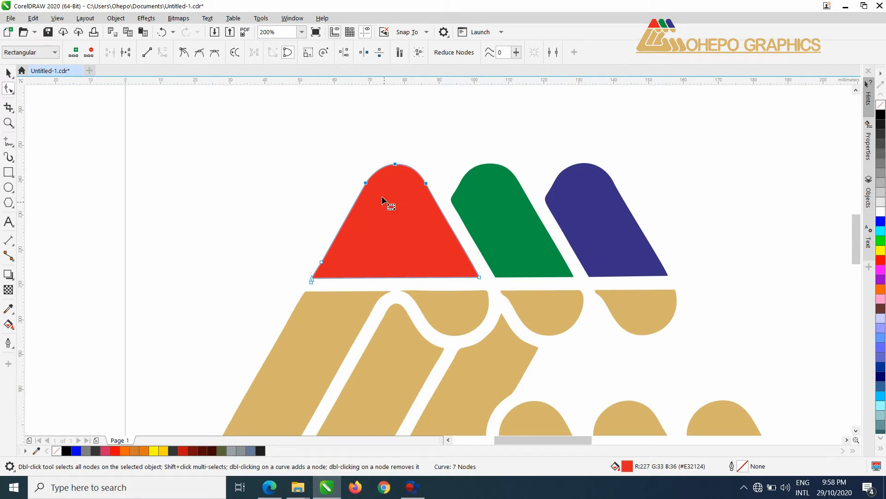
Set the node selection mode to Freehand and lasso nodes on the red shape, finishing with its top node
left_click(30, 52)
left_click(29, 70)
mouse_move(322, 188)
left_mouse_down()
mouse_move(375, 142)
mouse_move(420, 168)
mouse_move(346, 183)
mouse_move(351, 162)
mouse_move(397, 186)
mouse_move(415, 135)
mouse_move(380, 117)
left_mouse_up()
left_click(41, 53)
left_click(259, 135)
mouse_move(411, 141)
left_mouse_down()
mouse_move(308, 277)
mouse_move(469, 83)
mouse_move(69, 14)
left_mouse_up()
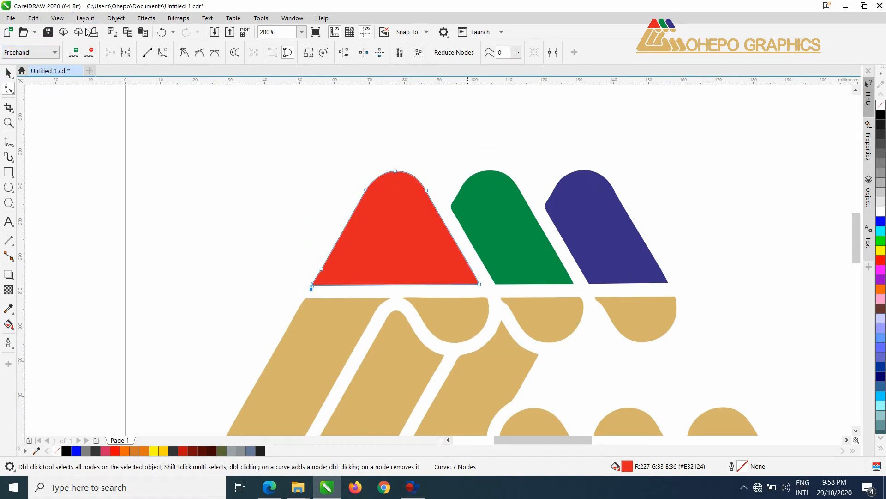
mouse_move(367, 140)
left_mouse_down()
mouse_move(379, 353)
mouse_move(476, 232)
mouse_move(454, 170)
mouse_move(434, 365)
mouse_move(353, 131)
left_mouse_up()
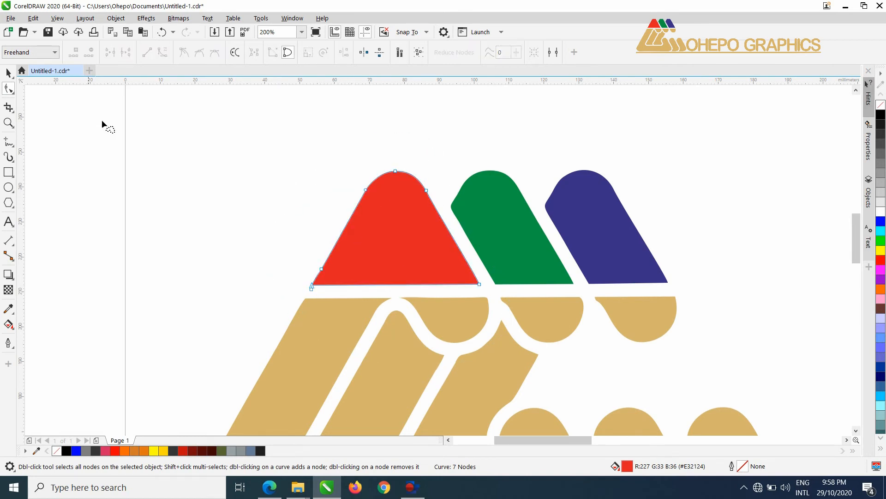
left_click_drag(400, 181, 387, 182)
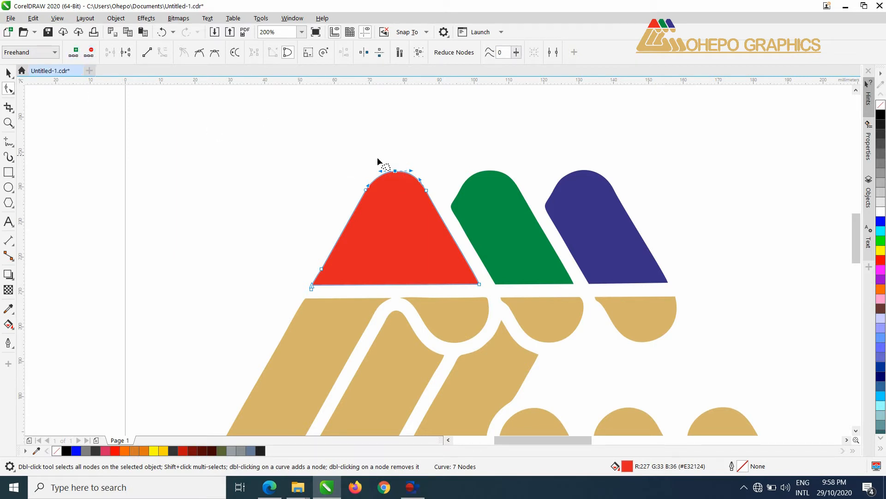
Try adding a node on the red shape's left edge and pulling it outward, and undo both changes
left_click(356, 208)
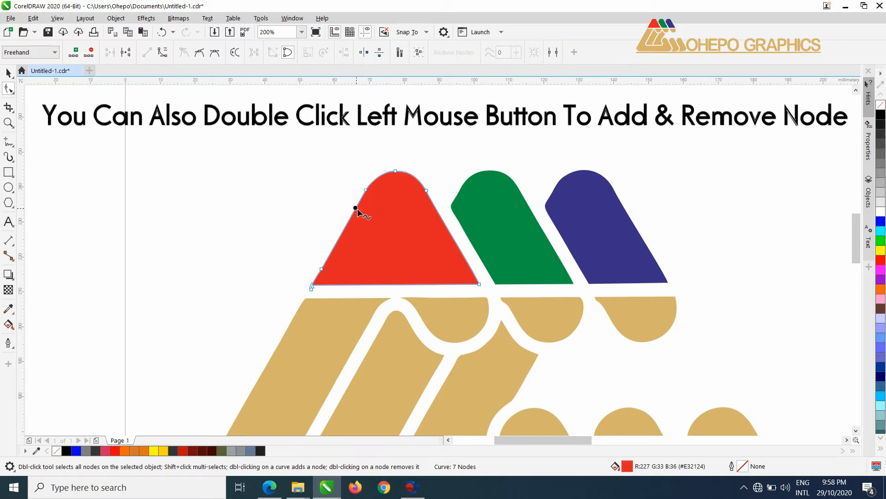
left_click(78, 53)
left_click_drag(356, 207, 285, 202)
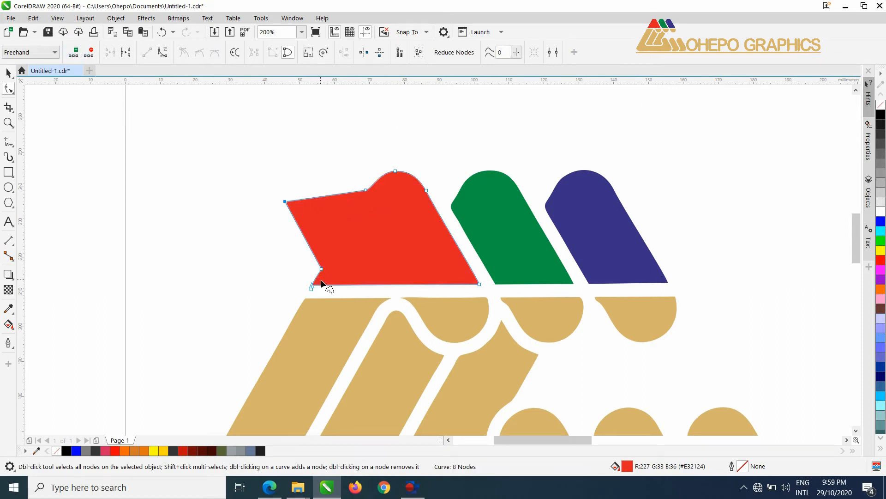
key("ctrl+z")
key("ctrl+z")
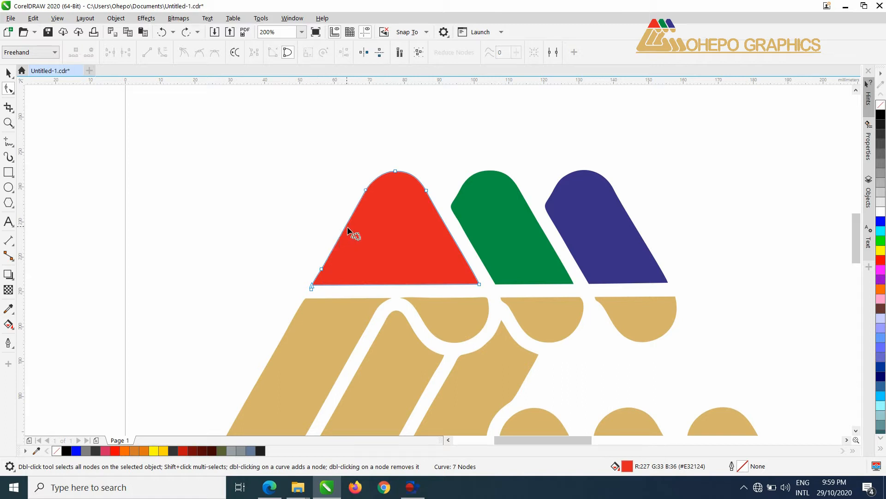
Try dragging the red shape's left edge outward and deleting that edge's end nodes, undoing each change
left_click_drag(348, 226, 319, 238)
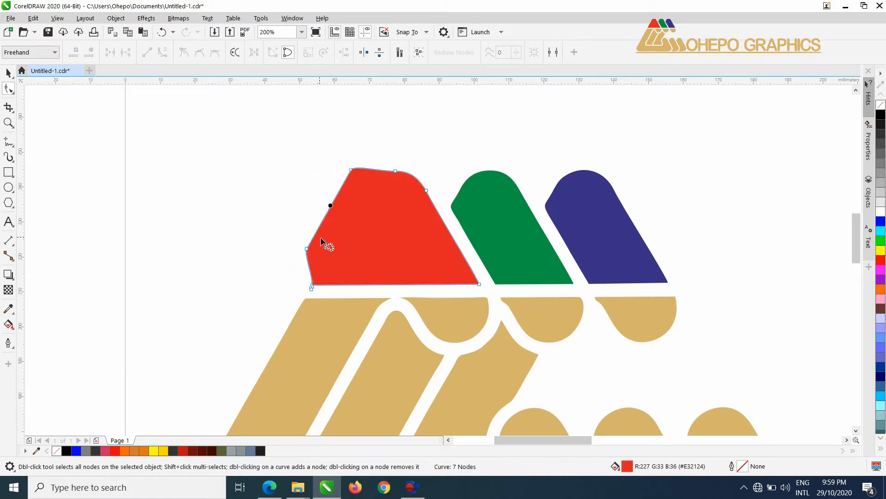
key("ctrl+z")
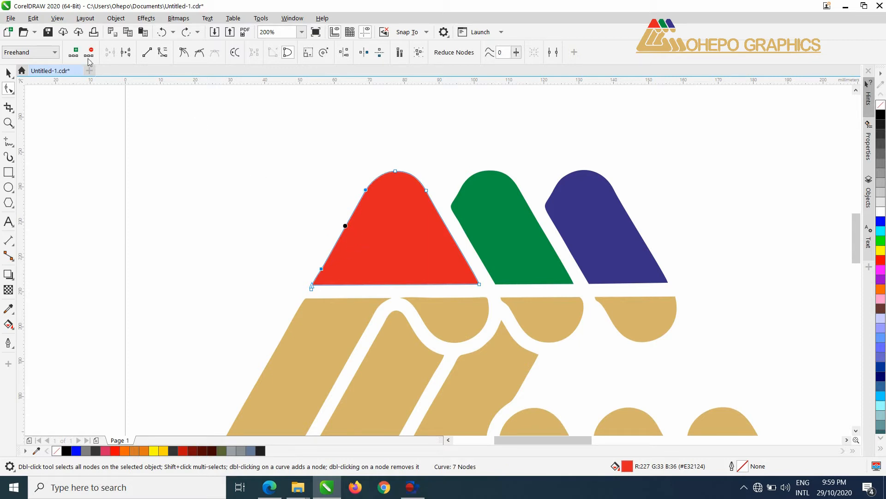
left_click(366, 190)
left_click(89, 52)
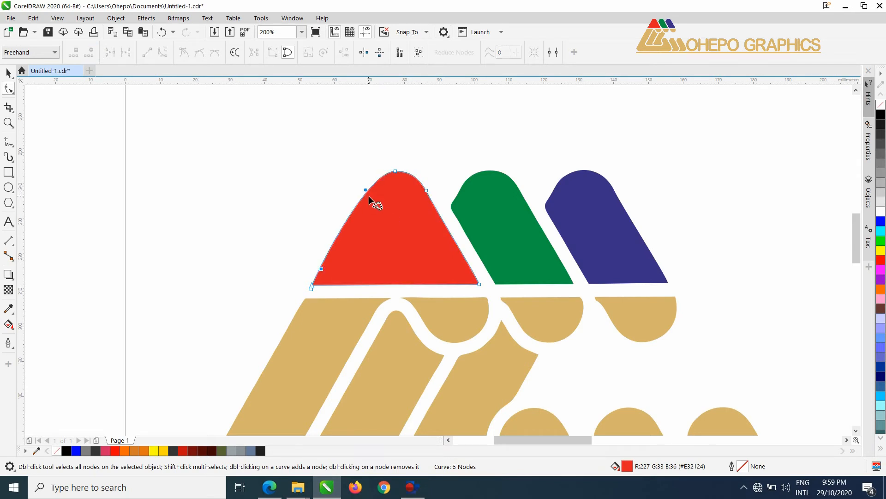
key("ctrl+z")
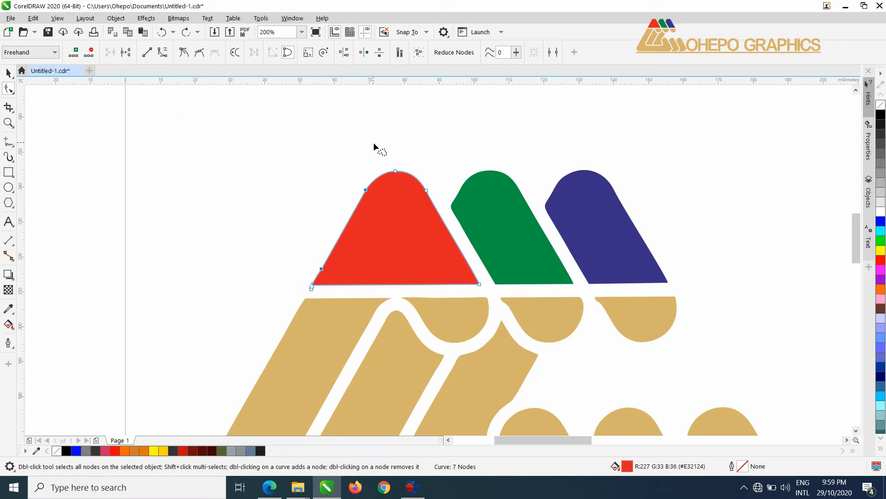
Try breaking the red shape's curve at its top node and pulling the loose end down, and undo both changes
left_click(397, 173)
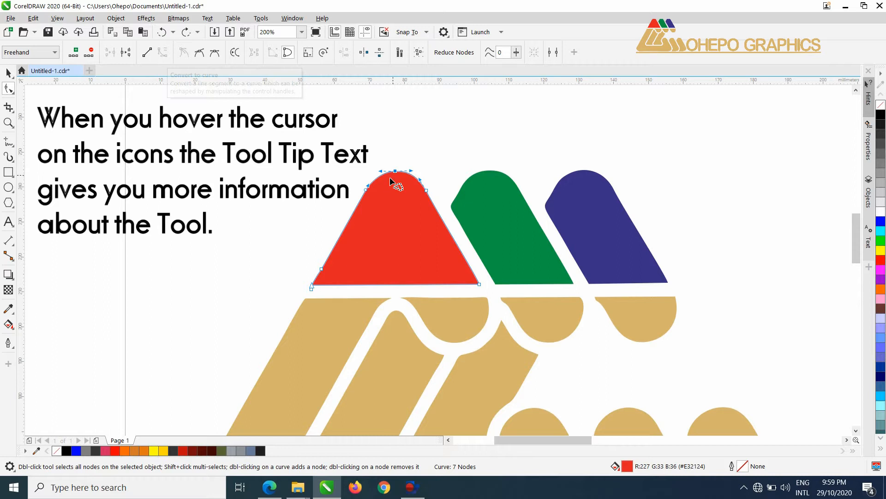
left_click(125, 52)
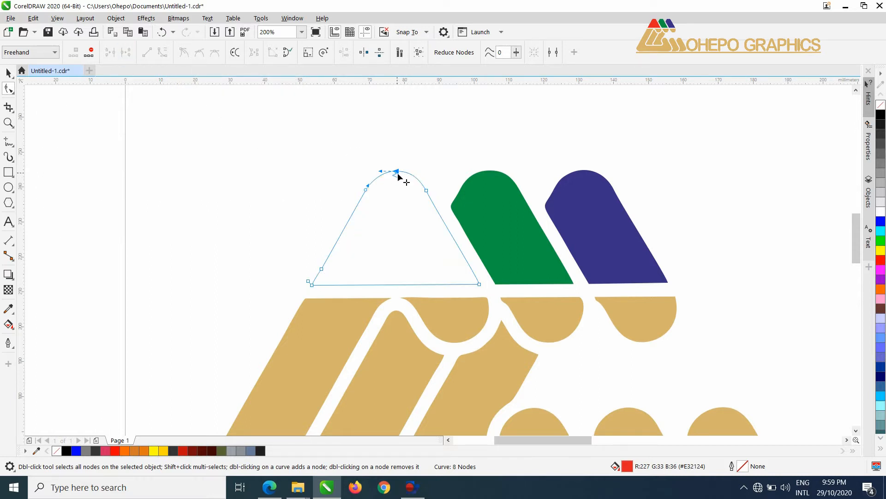
left_click_drag(397, 172, 398, 244)
key("ctrl+z")
key("ctrl+z")
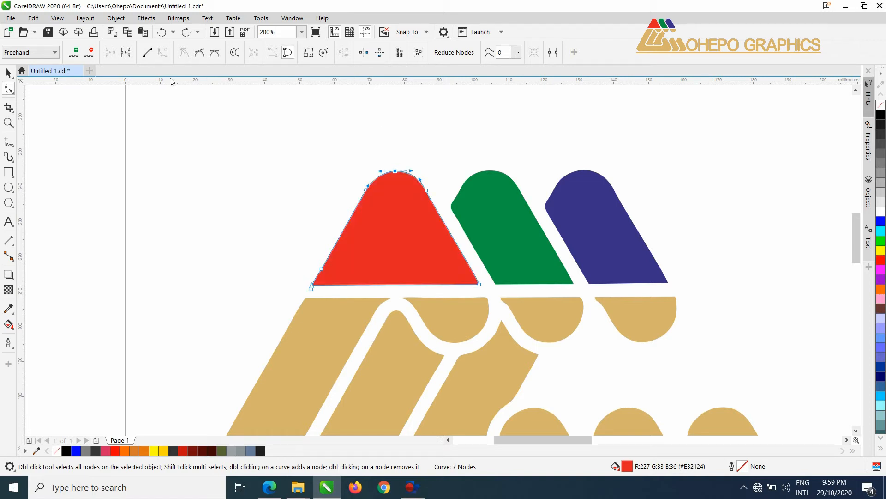
Try converting the red shape's top segment to a line and back to a curve, reshape it, and undo the changes
left_click(143, 54)
left_click(163, 55)
left_click_drag(408, 184, 420, 161)
key("ctrl+z")
key("ctrl+z")
key("ctrl+z")
Make the red shape's top node smooth and tilt its control handle downward
left_click(200, 54)
left_click_drag(413, 174, 406, 185)
scroll(399, 180, "up", 4)
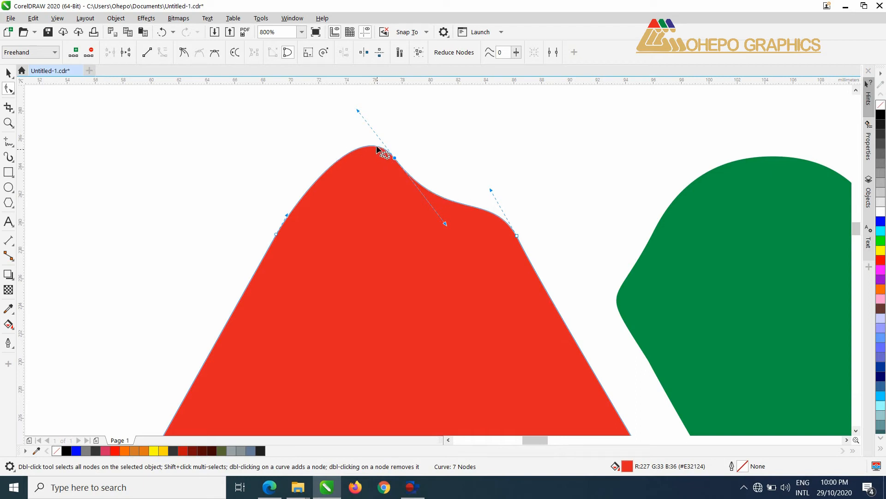
Try making the top node a cusp with two independently angled handles, and undo back to the original rounded top
left_click(183, 53)
left_click_drag(447, 226, 471, 146)
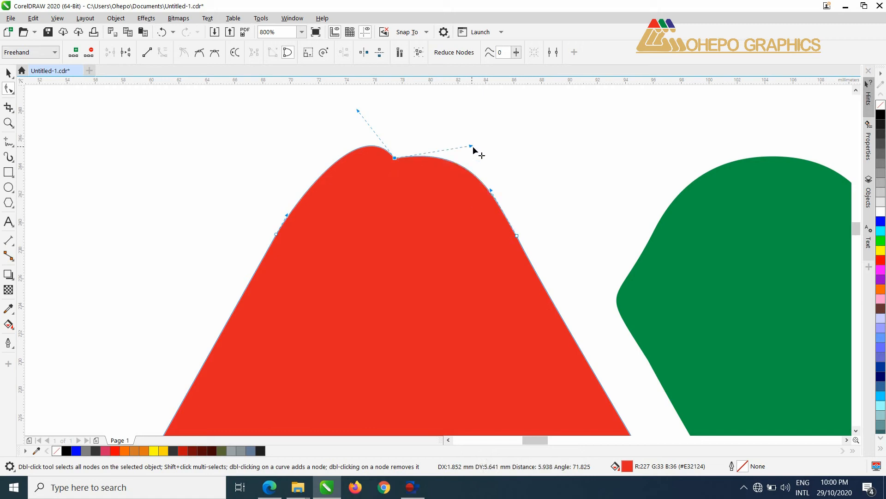
left_click_drag(358, 111, 312, 105)
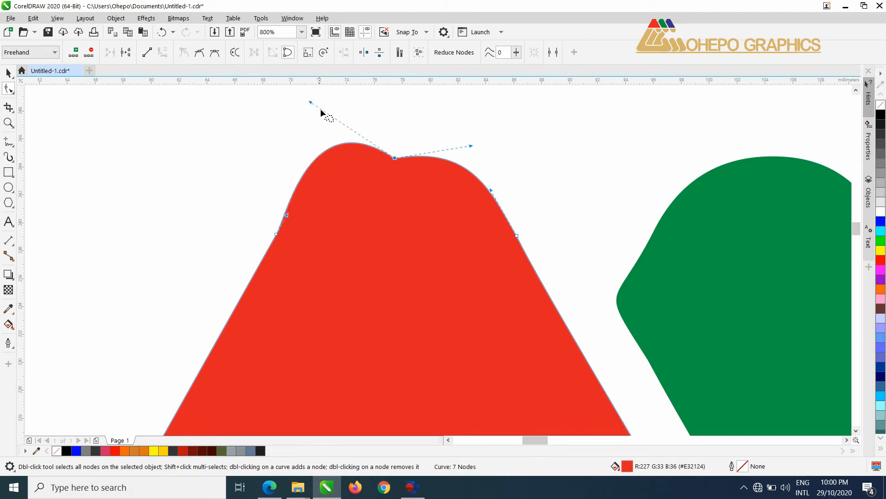
key("ctrl+z")
key("ctrl+z")
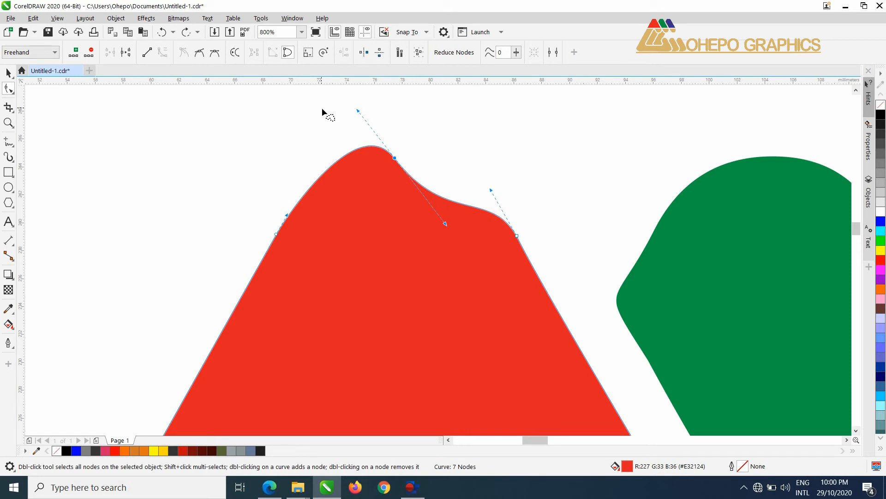
key("ctrl+z")
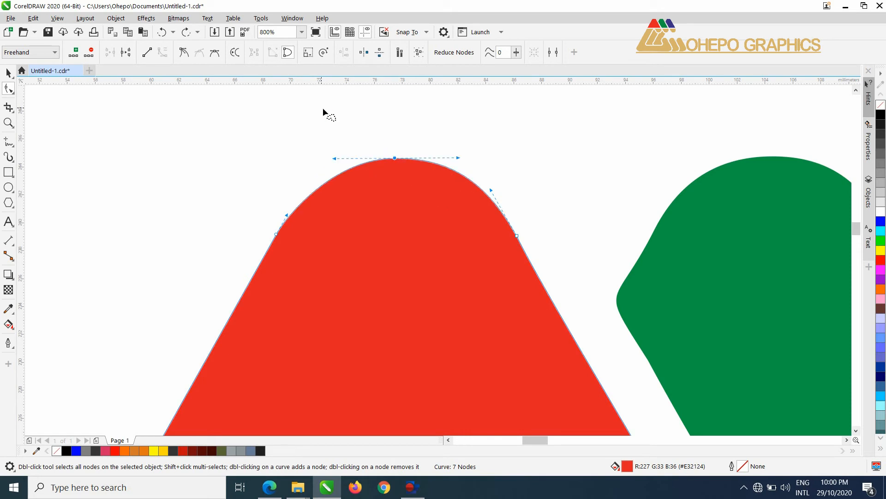
Make the red shape's top node symmetrical, try stretching and tilting its handles, and undo the handle changes
left_click(215, 54)
left_click(215, 53)
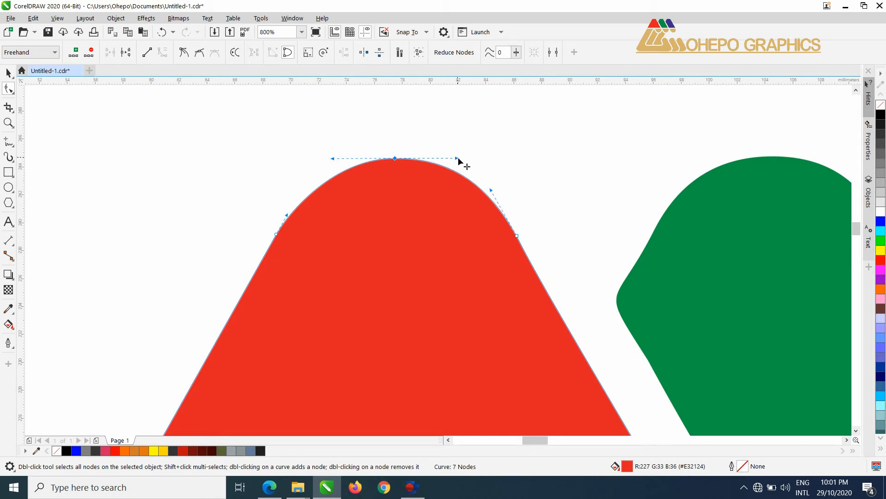
left_click_drag(459, 159, 550, 176)
left_click_drag(550, 170, 452, 195)
key("ctrl+z")
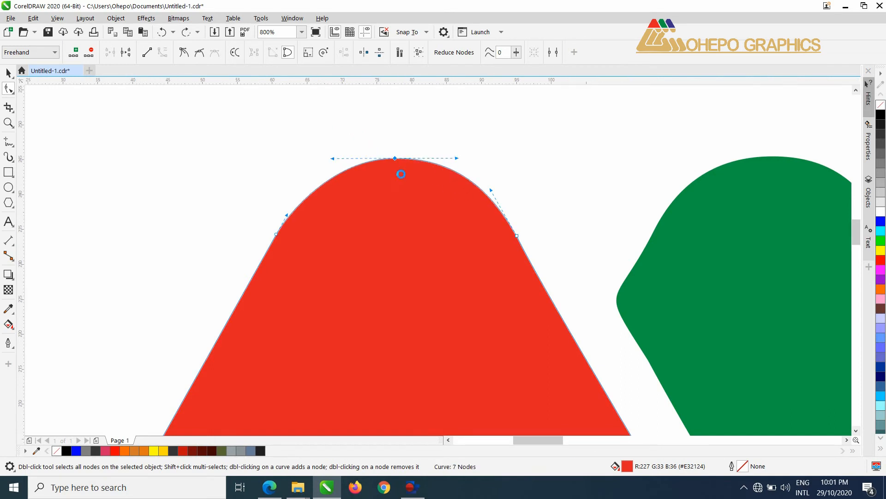
scroll(395, 172, "down", 1)
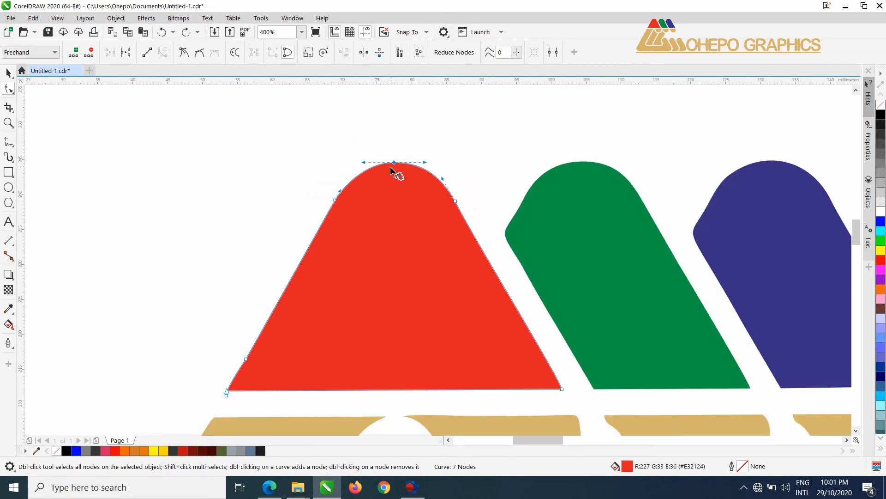
left_click(201, 56)
Draw a horizontal 2-point line about 35 mm long above the red shape and activate the Shape tool on it
left_click(8, 141)
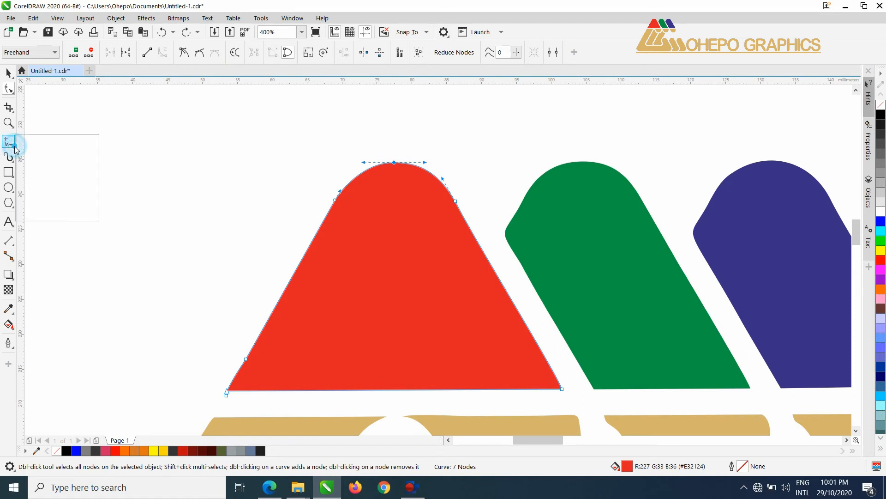
left_click(48, 155)
left_click_drag(174, 118, 426, 118)
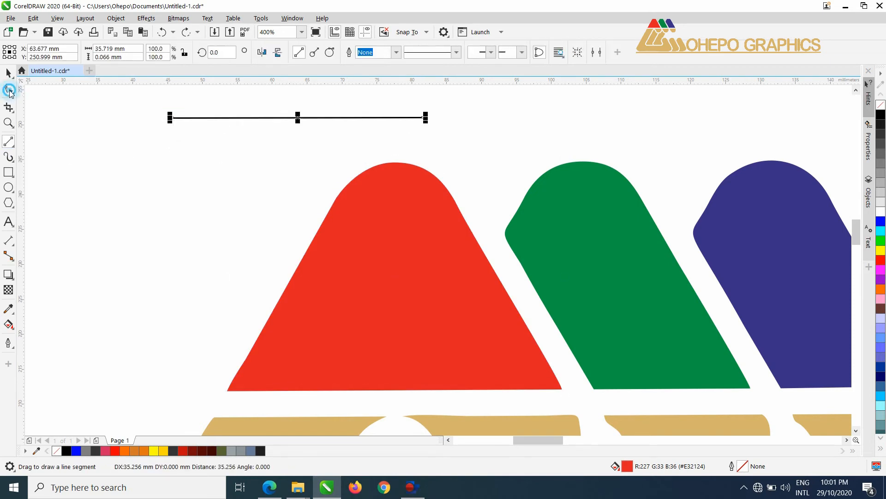
left_click(9, 88)
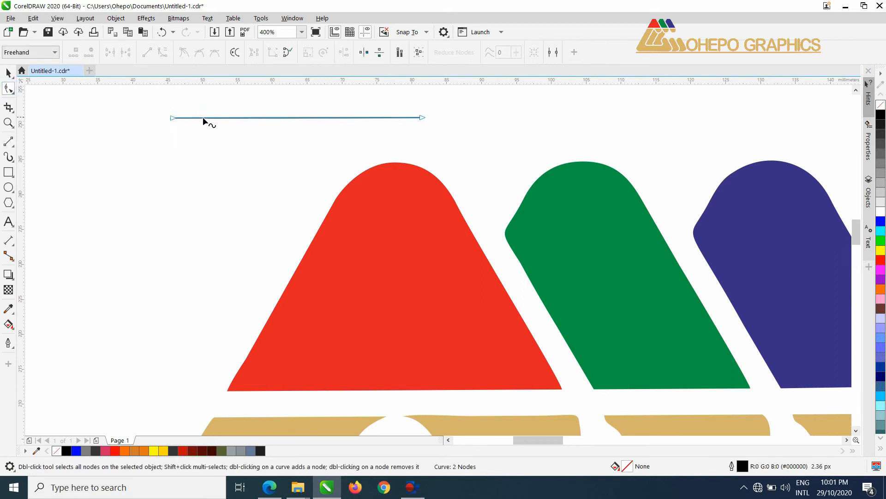
Try converting the straight line to a curve and bending it into an S shape, and undo these changes
left_click(171, 118)
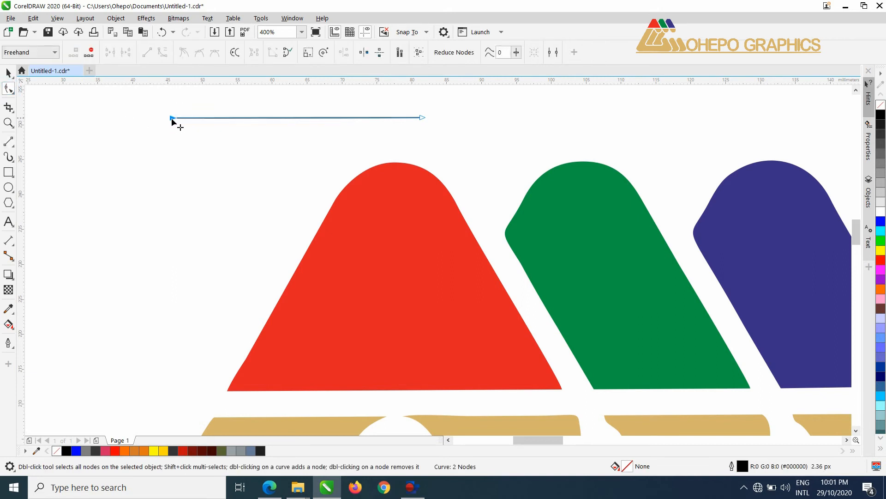
left_click(423, 119)
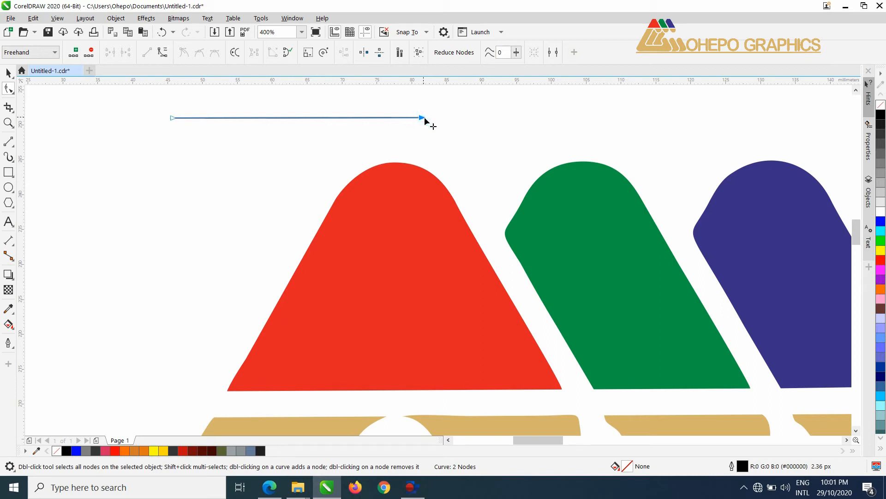
left_click(162, 52)
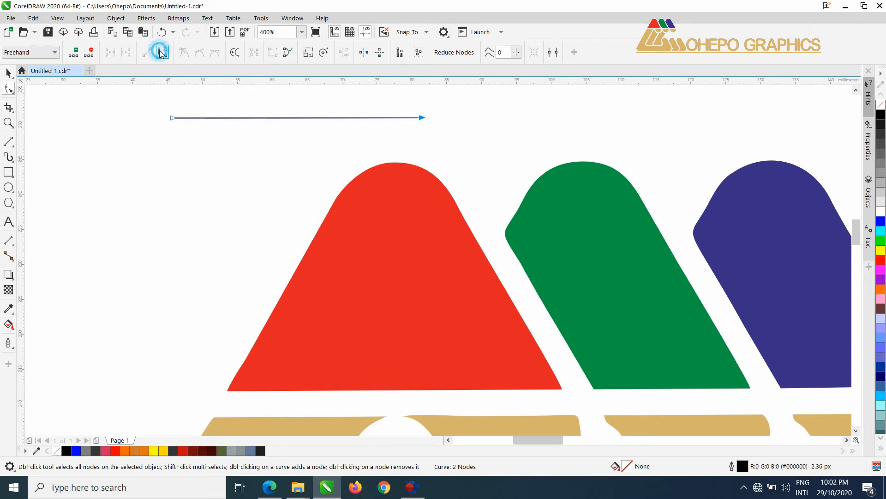
left_click_drag(257, 118, 219, 191)
left_click(342, 118)
left_click_drag(341, 118, 363, 92)
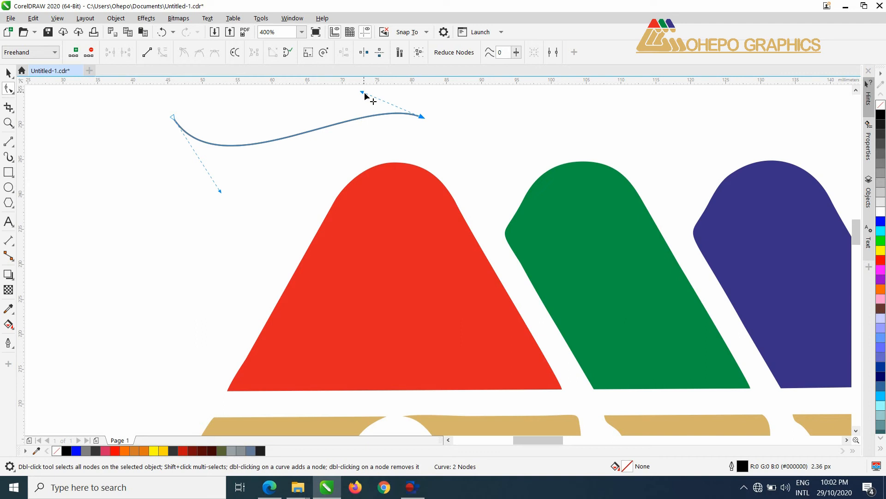
key("ctrl+z")
key("ctrl+z")
key("ctrl+z")
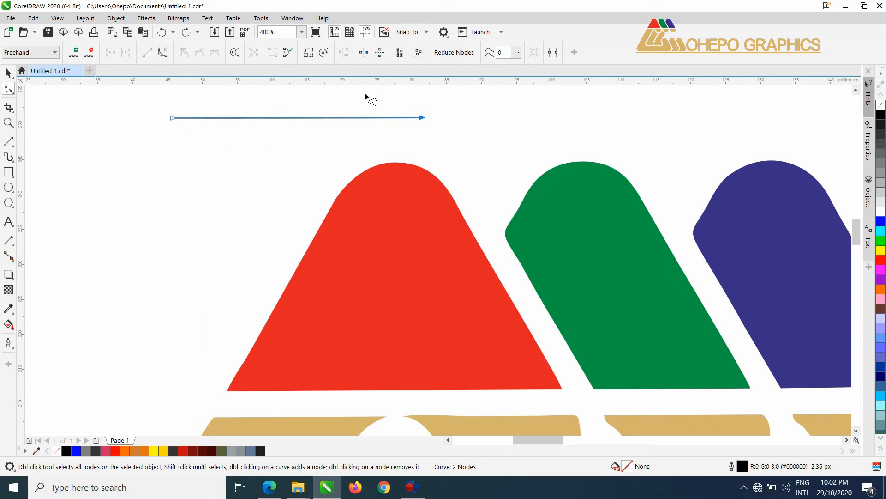
Add a node near the middle of the line and pull it down to form a V
left_click(172, 118)
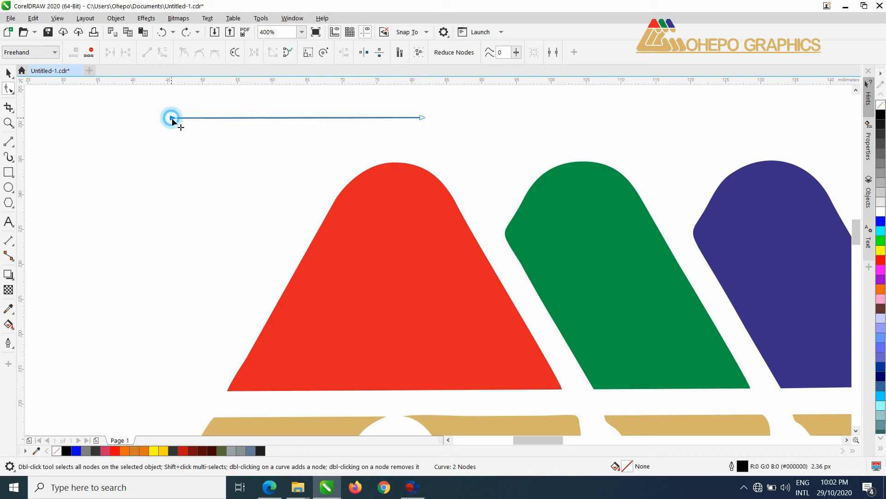
left_click(286, 118)
left_click_drag(287, 118, 289, 184)
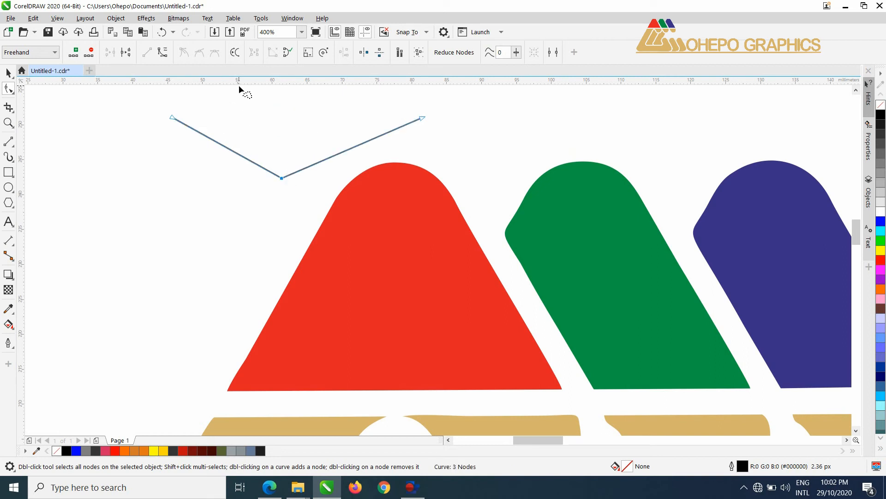
Convert both segments of the V to curves and reverse the curve's direction
left_click(163, 53)
left_click(421, 118)
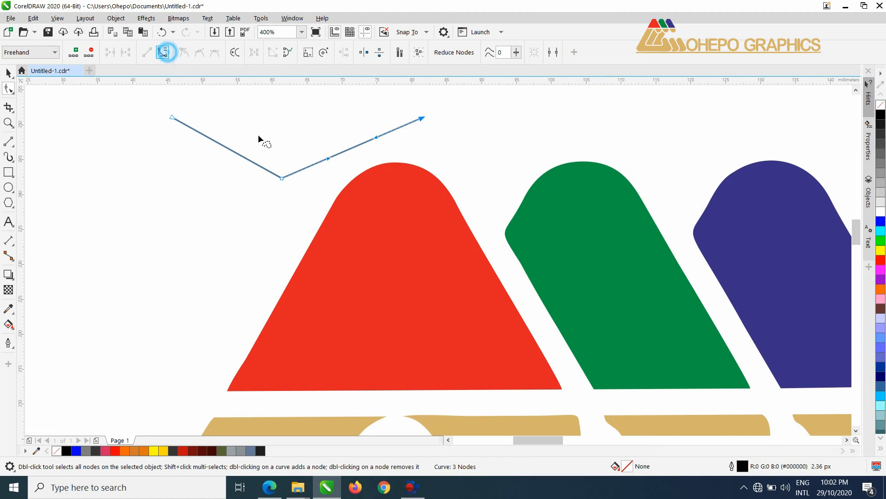
left_click(282, 178)
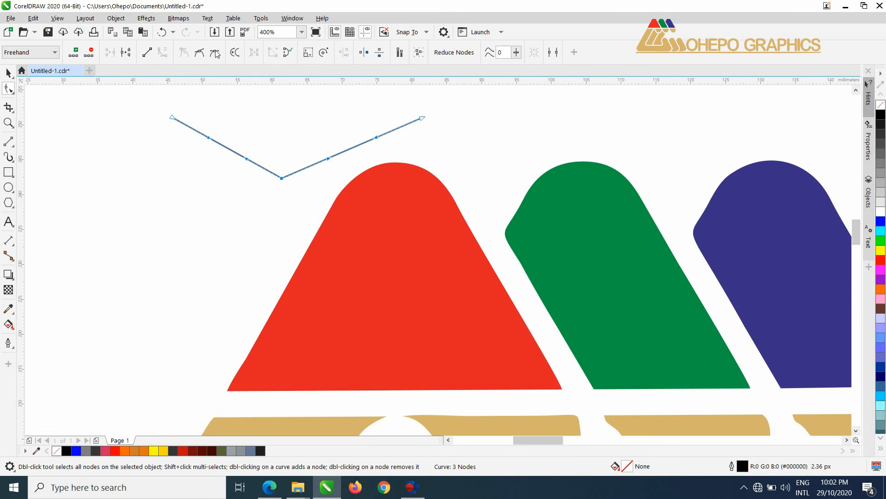
left_click(239, 56)
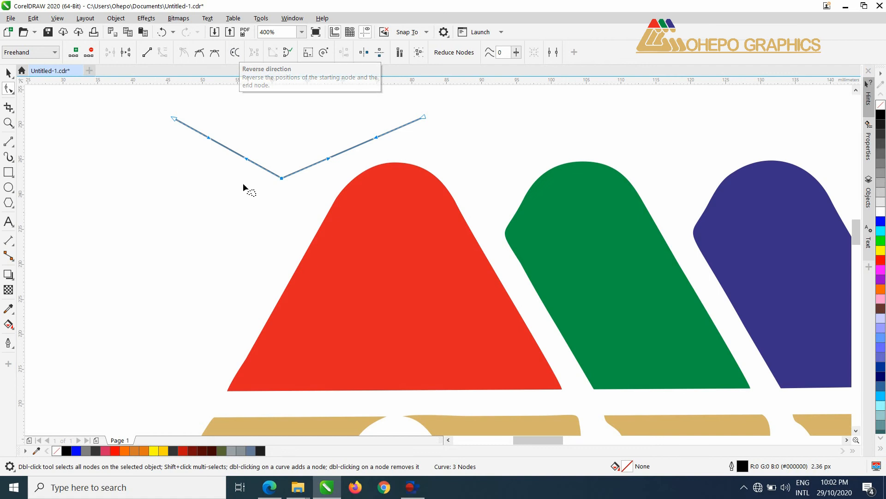
Close the V-shaped curve by joining its two end nodes into a triangle
left_click(287, 53)
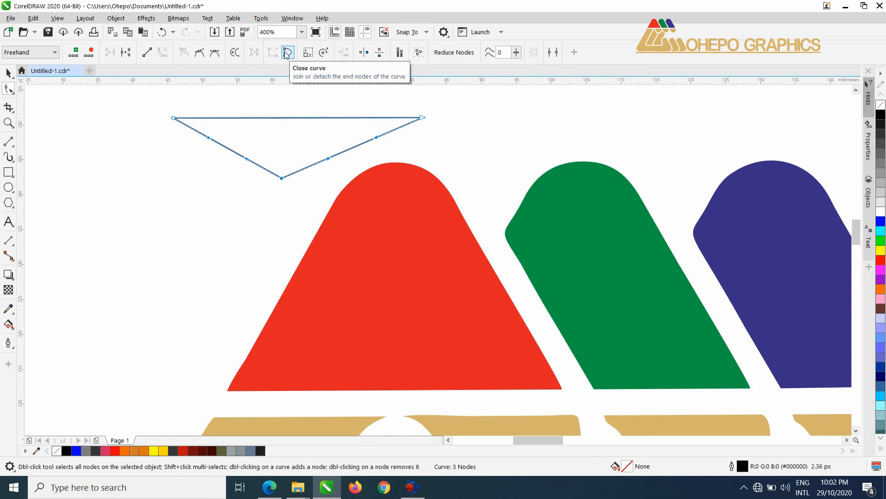
key("ctrl+z")
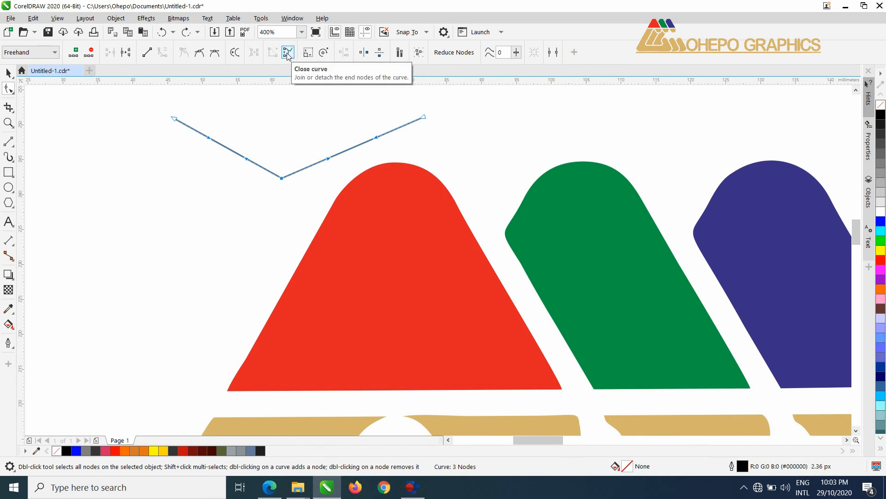
left_click(287, 54)
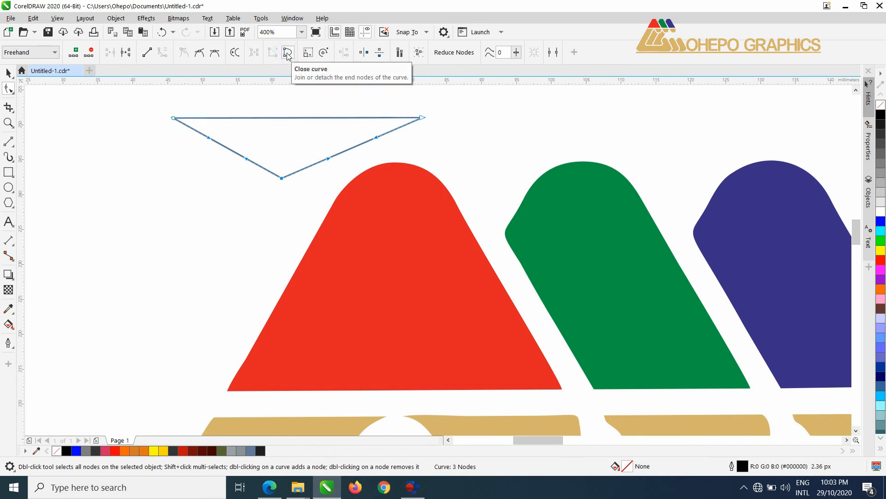